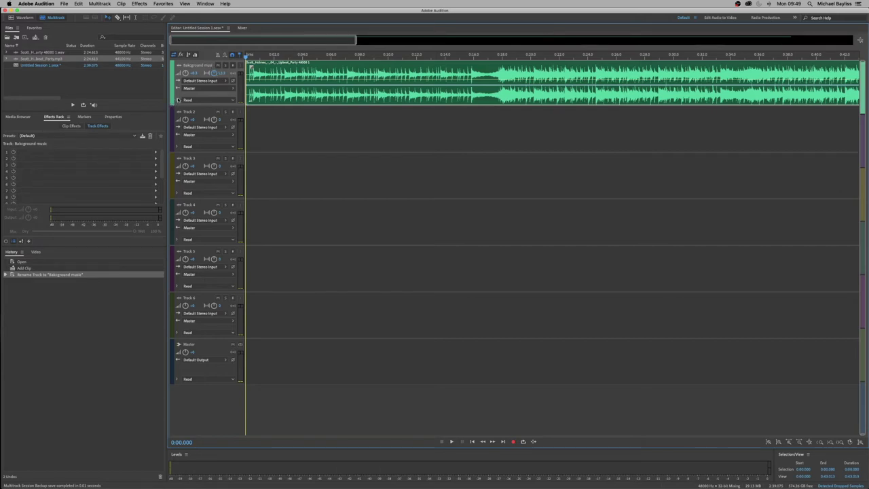
- Keyframe the Background music volume envelope into a short dip after the start, returning to 0 dB
{"action": "left_click", "coordinate": [178, 100]}
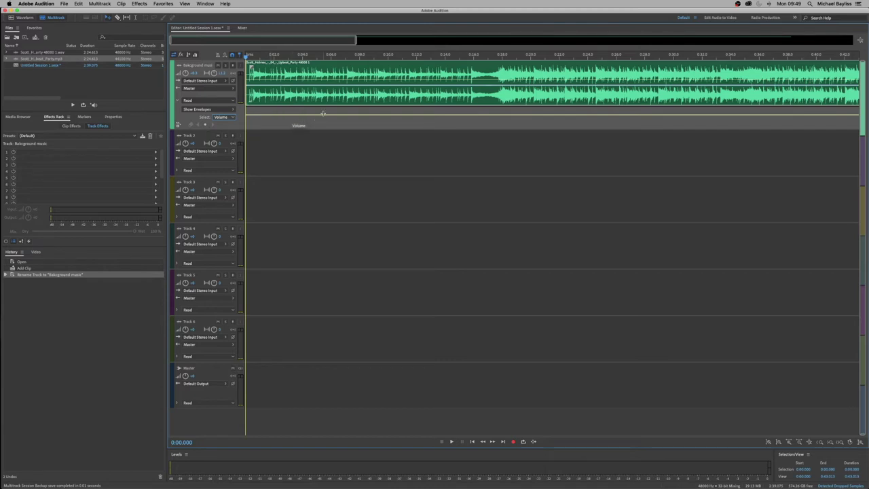
{"action": "left_click", "coordinate": [271, 116]}
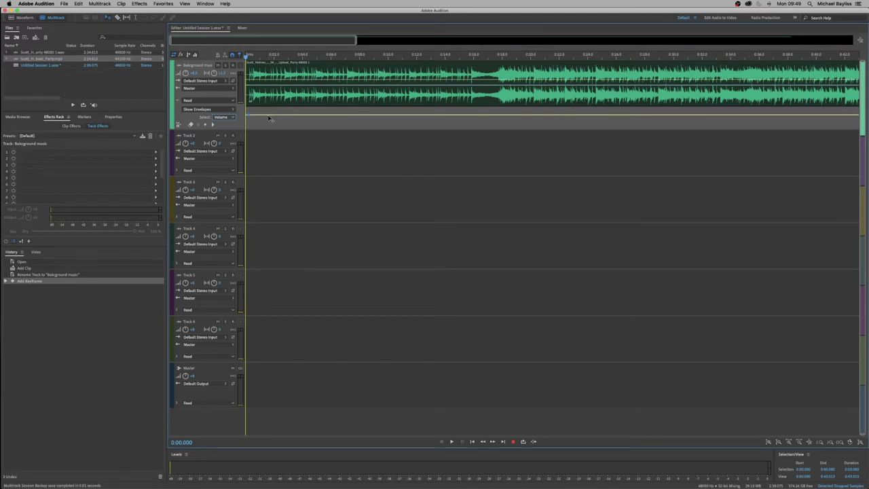
{"action": "left_click", "coordinate": [269, 116]}
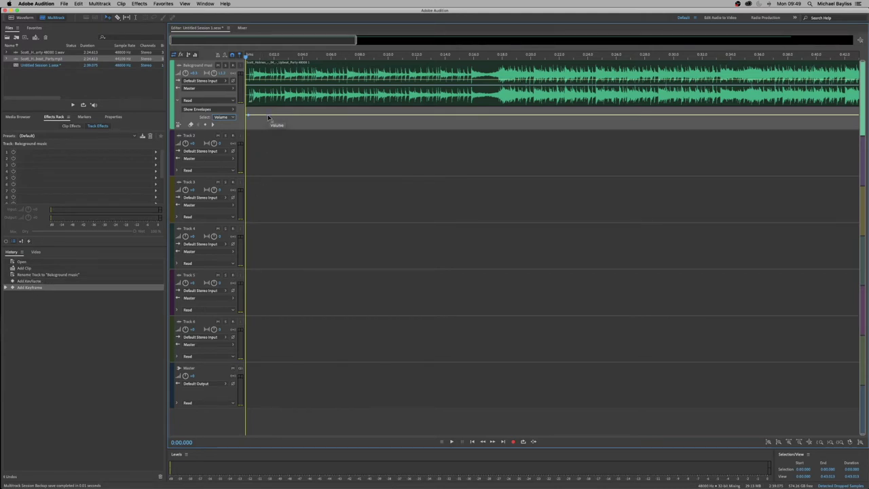
{"action": "left_click_drag", "start_coordinate": [269, 118], "coordinate": [266, 128]}
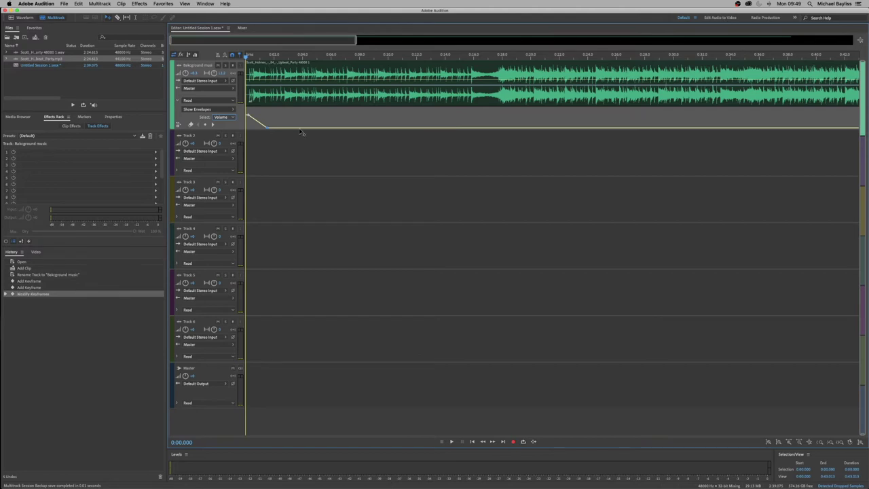
{"action": "left_click", "coordinate": [299, 127]}
{"action": "left_click_drag", "start_coordinate": [355, 129], "coordinate": [353, 117]}
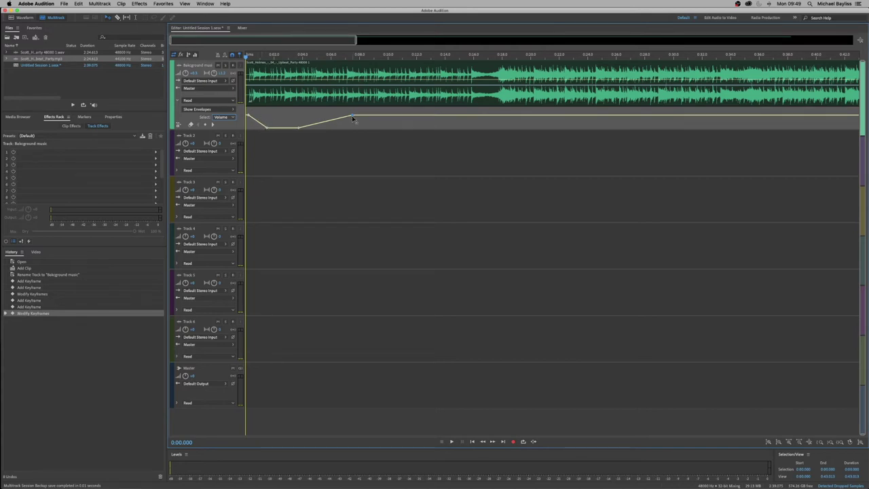
{"action": "left_click_drag", "start_coordinate": [353, 117], "coordinate": [281, 127]}
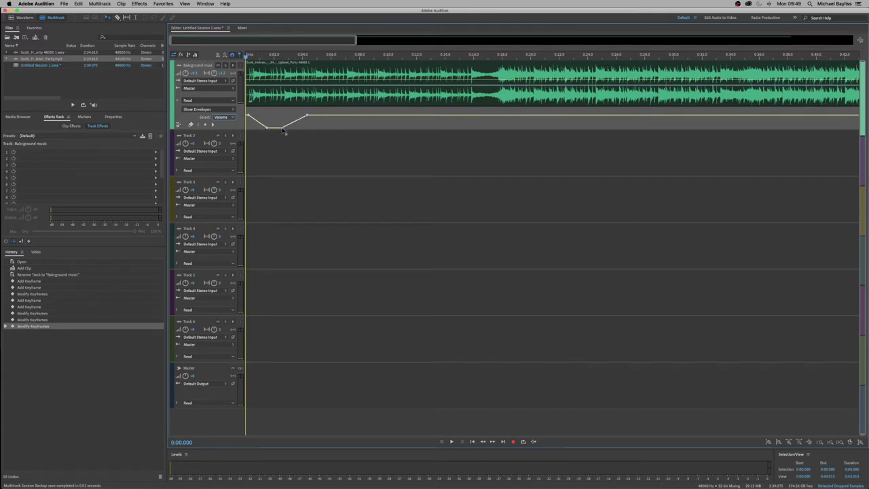
- After auditioning the dip, add four volume keyframes and shape a swell and sharp dip
{"action": "key", "text": "space"}
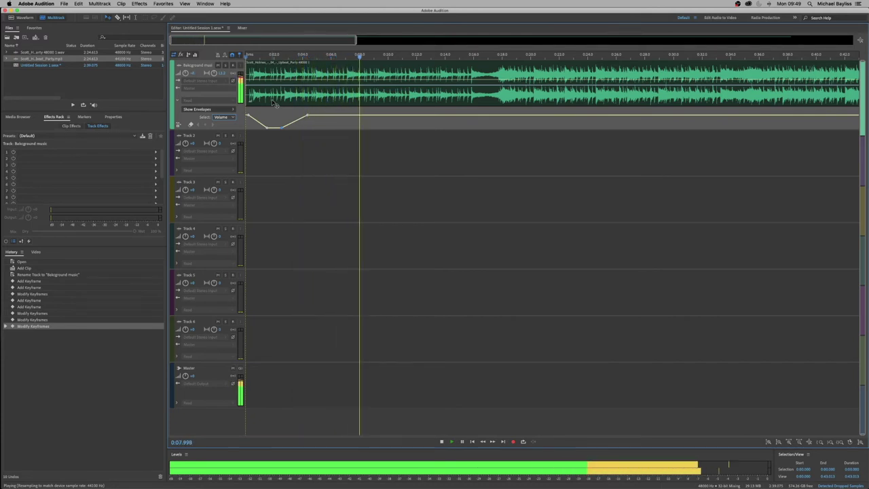
{"action": "key", "text": "space"}
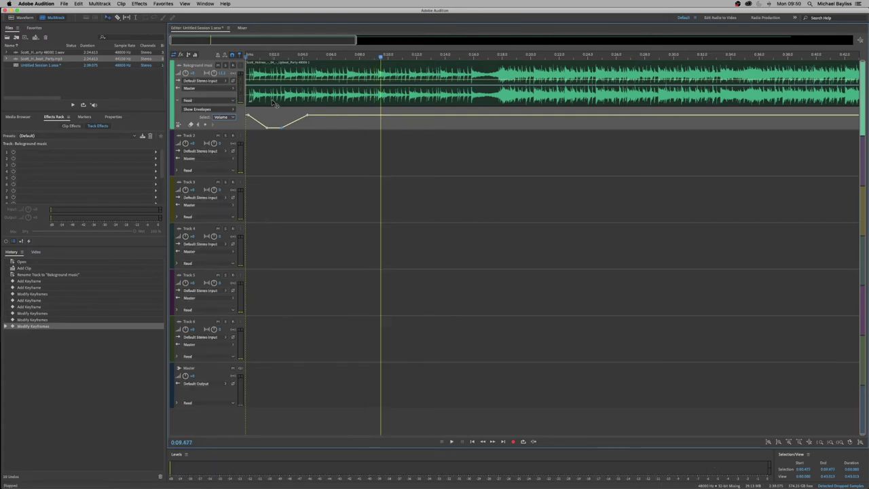
{"action": "left_click", "coordinate": [332, 116]}
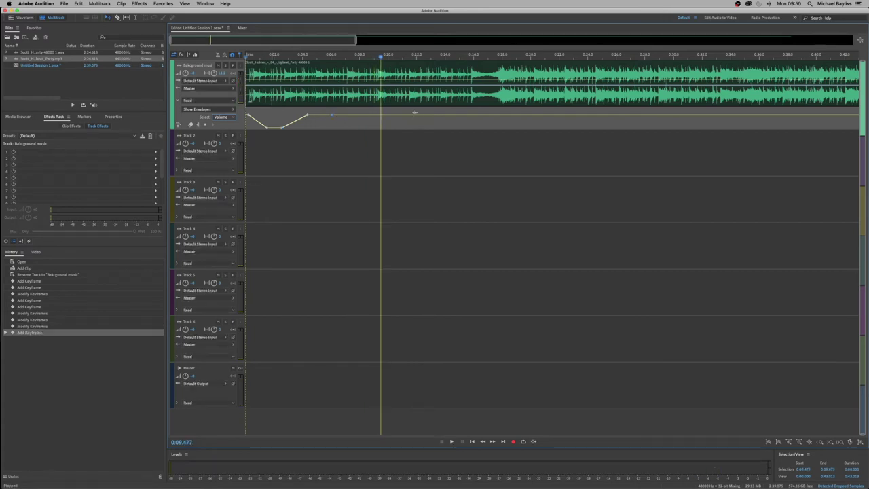
{"action": "left_click", "coordinate": [395, 116]}
{"action": "left_click", "coordinate": [370, 116]}
{"action": "left_click", "coordinate": [357, 116]}
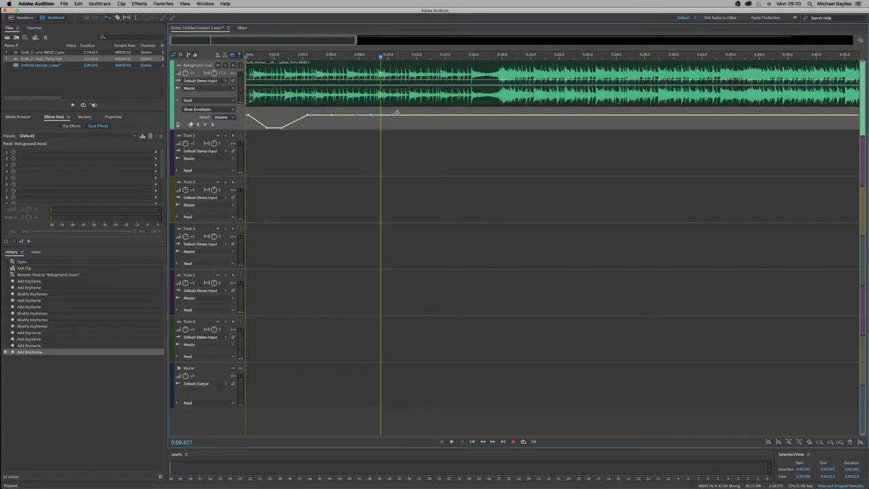
{"action": "left_click_drag", "start_coordinate": [371, 117], "coordinate": [331, 107]}
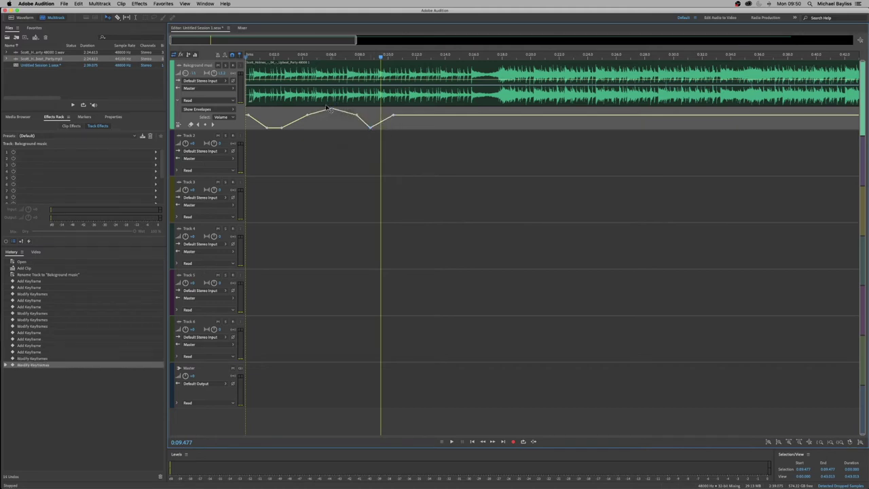
- Play the new volume changes back from about five seconds
{"action": "left_click", "coordinate": [308, 57]}
{"action": "key", "text": "space"}
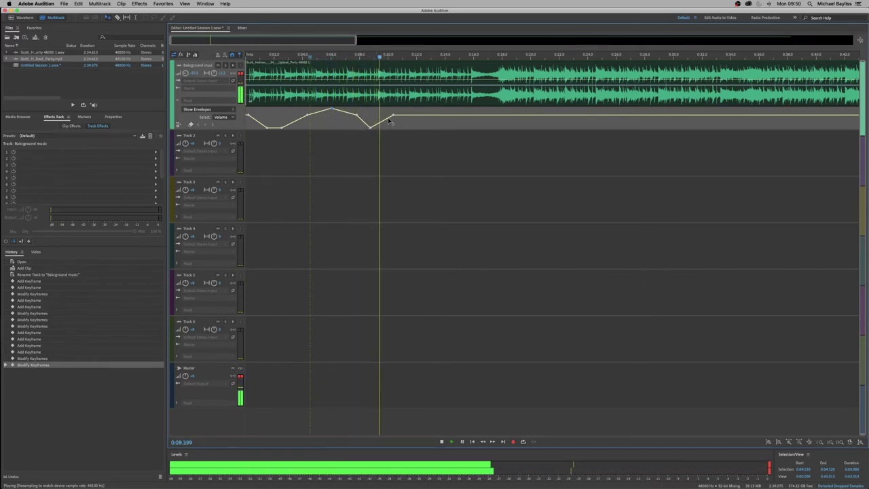
{"action": "key", "text": "space"}
{"action": "left_click", "coordinate": [231, 110]}
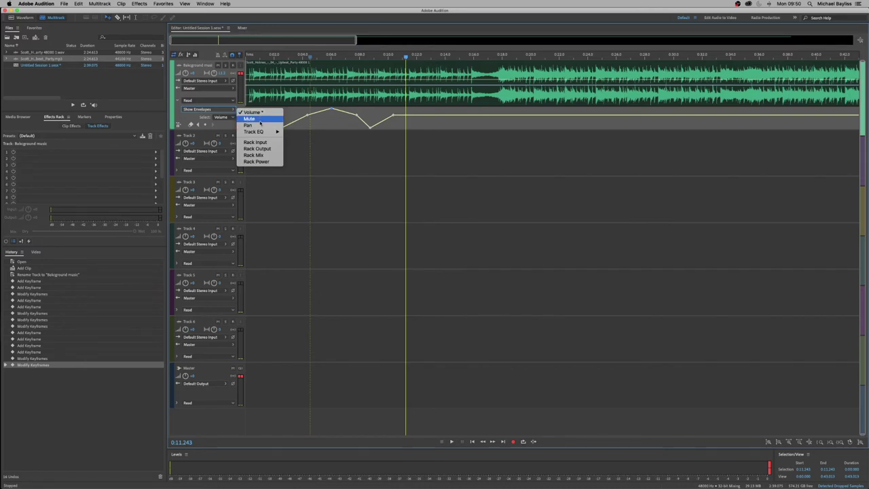
- Switch to the Pan envelope and add keyframes panning the music toward the left
{"action": "left_click", "coordinate": [260, 126]}
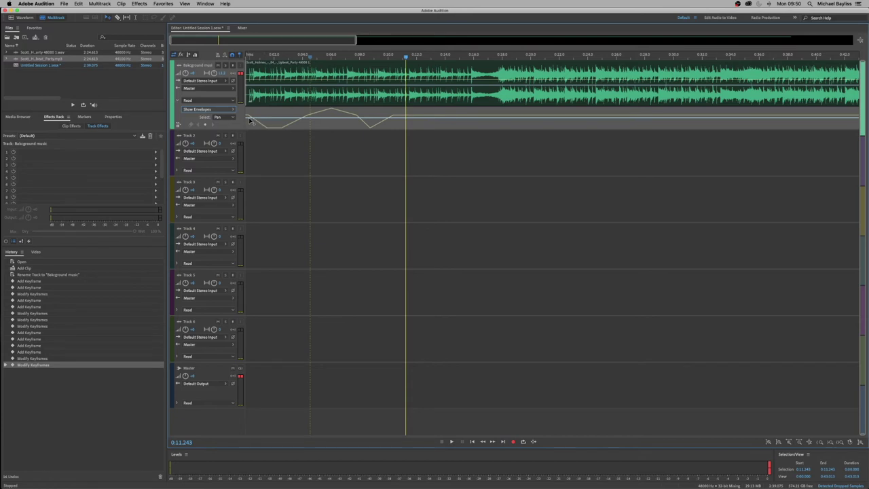
{"action": "left_click", "coordinate": [250, 120]}
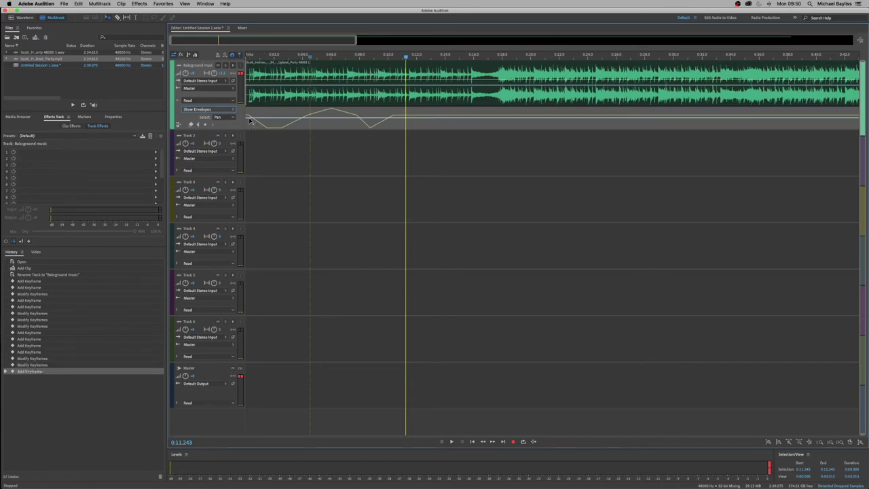
{"action": "left_click", "coordinate": [294, 121]}
{"action": "left_click_drag", "start_coordinate": [294, 121], "coordinate": [293, 108]}
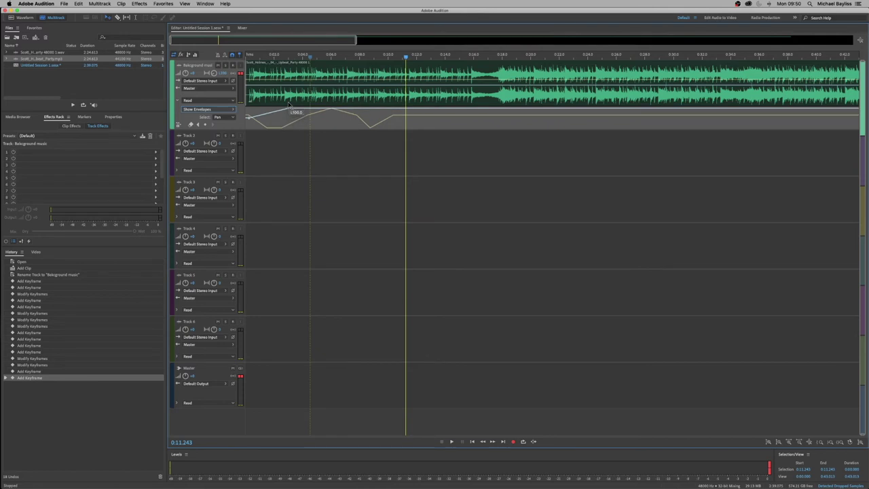
- Add pan keyframes swinging fully right, lowering the opening keyframe toward the right
{"action": "left_click", "coordinate": [340, 111]}
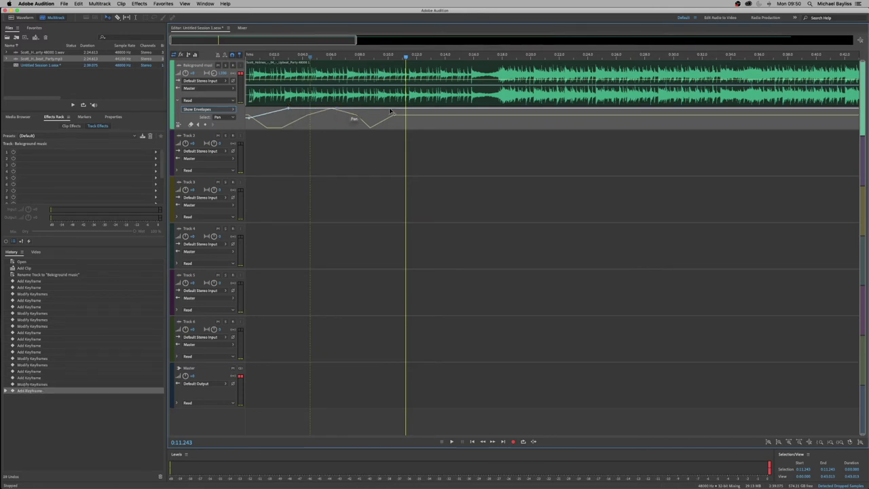
{"action": "left_click", "coordinate": [391, 112]}
{"action": "left_click_drag", "start_coordinate": [391, 113], "coordinate": [392, 149]}
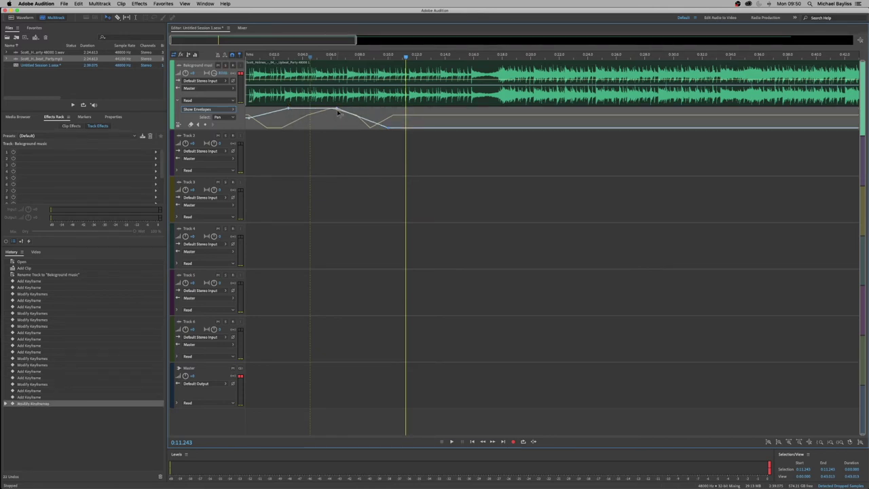
{"action": "mouse_move", "coordinate": [249, 118]}
{"action": "left_mouse_down"}
{"action": "mouse_move", "coordinate": [251, 136]}
{"action": "mouse_move", "coordinate": [250, 128]}
{"action": "left_mouse_up"}
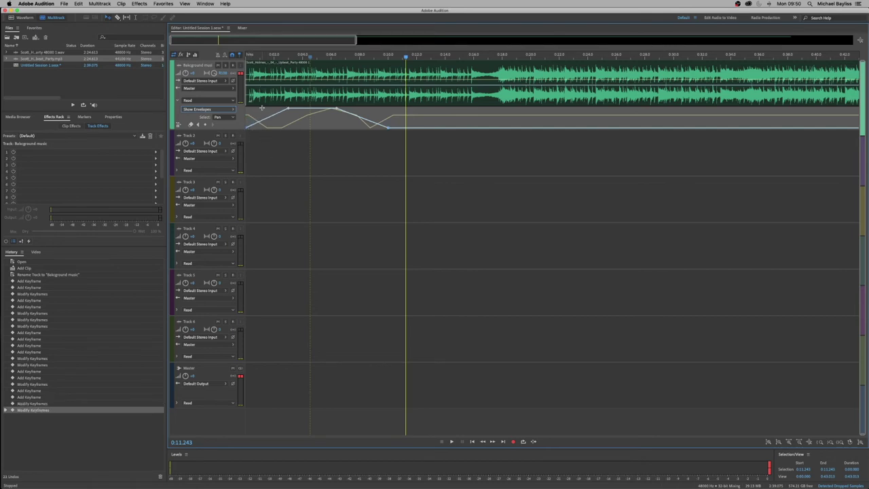
{"action": "key", "text": "Home"}
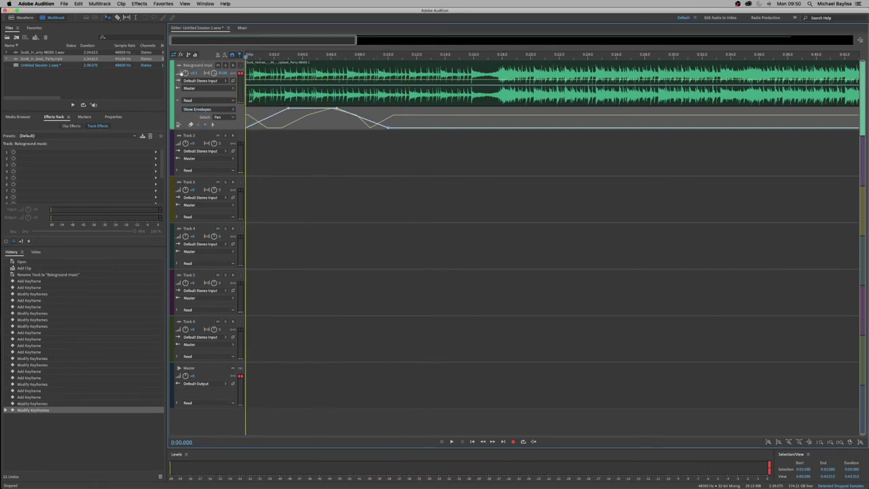
- During playback, add pan keyframes between about 18 and 23 seconds swinging left then fully right
{"action": "key", "text": "space"}
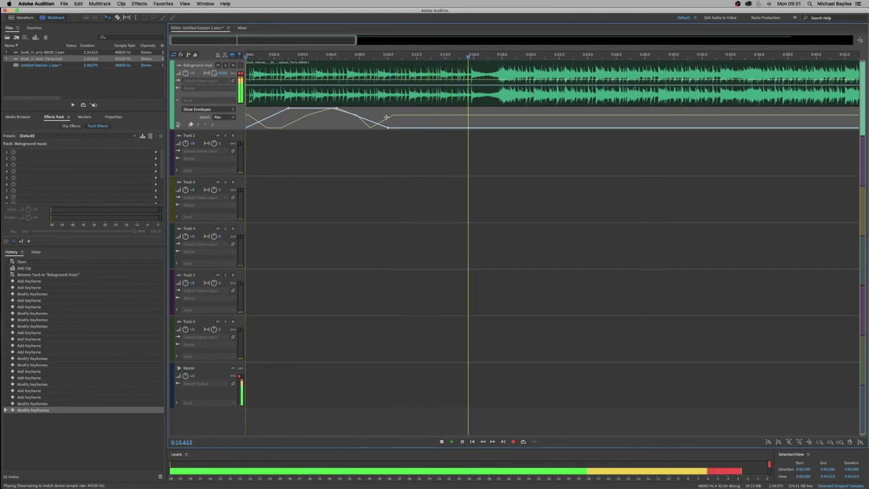
{"action": "left_click", "coordinate": [437, 128]}
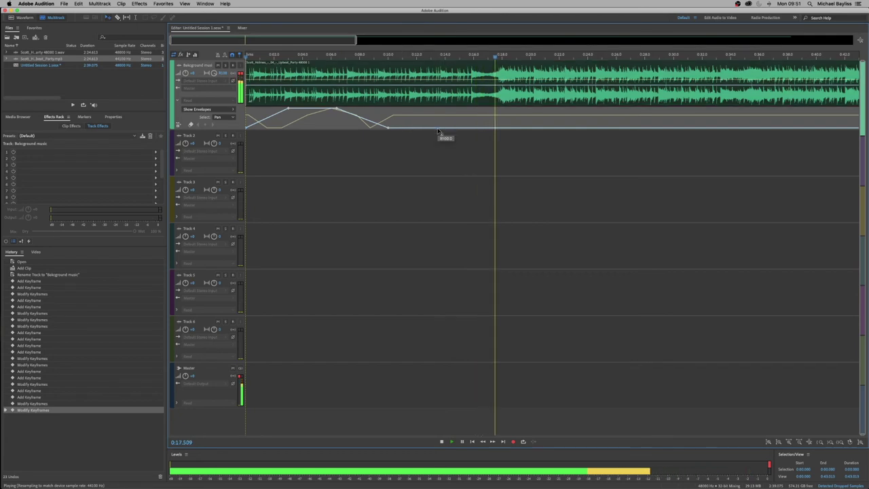
{"action": "left_click", "coordinate": [478, 128]}
{"action": "left_click_drag", "start_coordinate": [478, 128], "coordinate": [465, 108]}
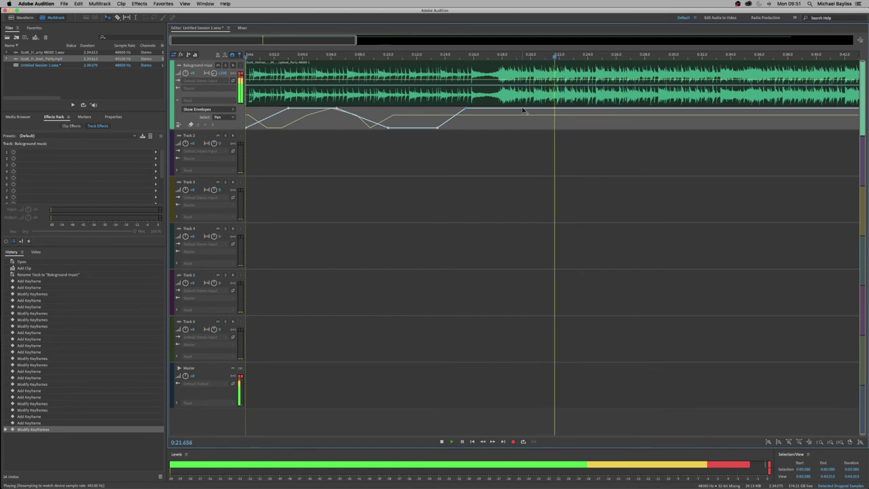
{"action": "left_click", "coordinate": [523, 109]}
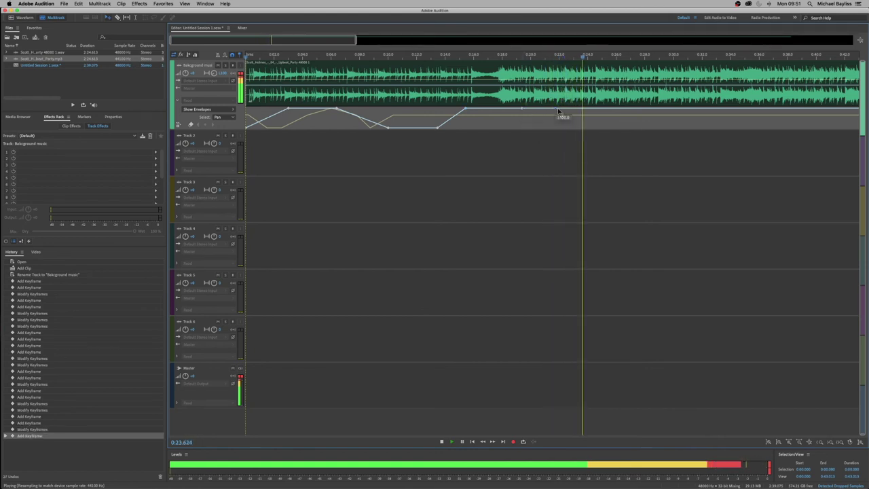
{"action": "left_click_drag", "start_coordinate": [555, 110], "coordinate": [553, 132]}
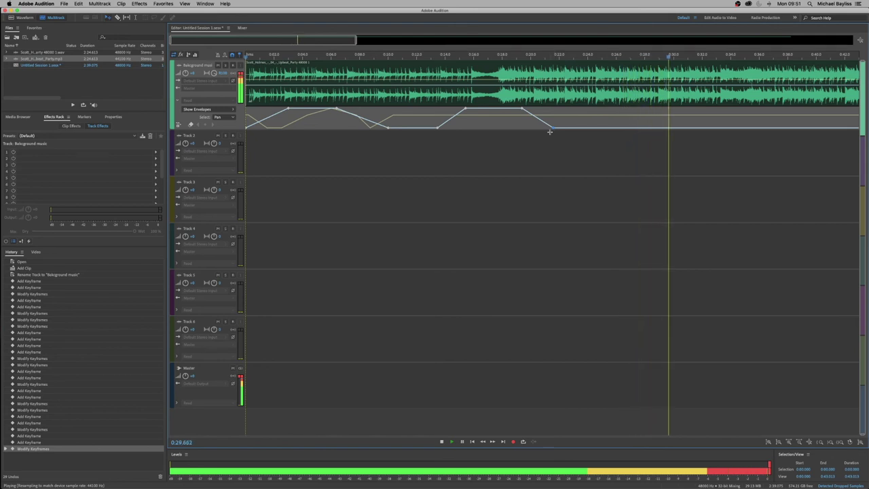
{"action": "key", "text": "space"}
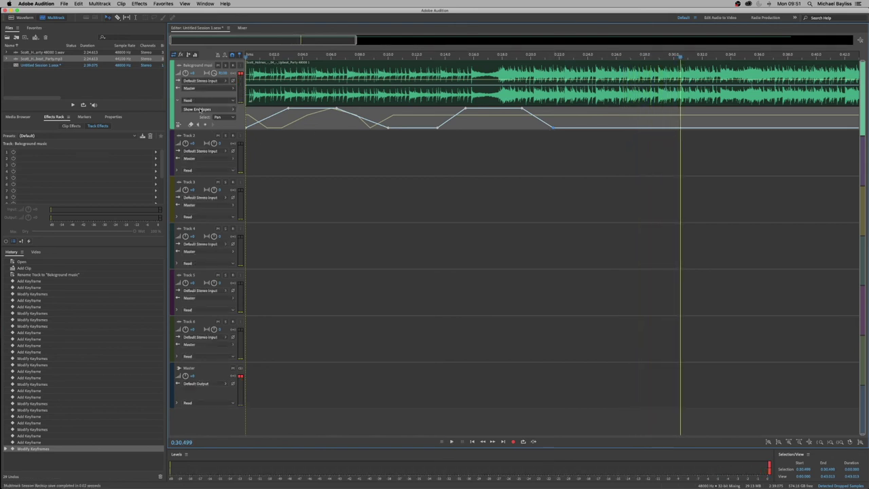
- Show the Mute envelope and test muting, then unmuting, the whole track
{"action": "left_click", "coordinate": [200, 110]}
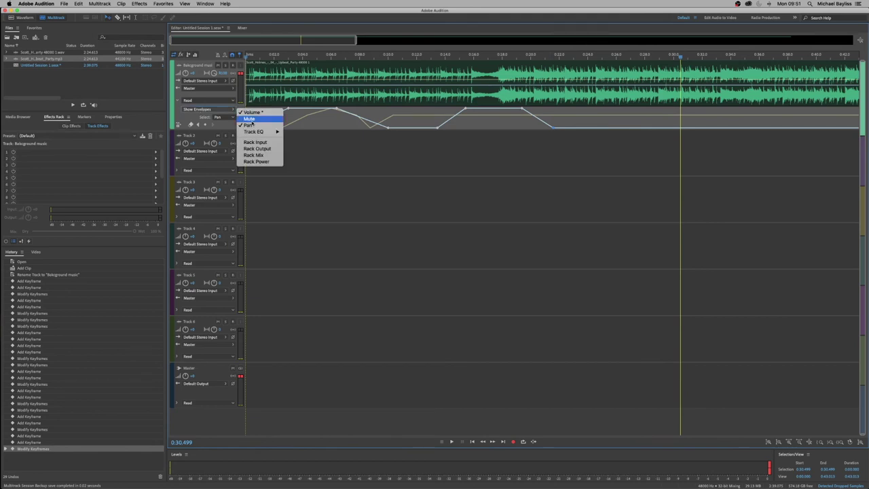
{"action": "left_click", "coordinate": [249, 120]}
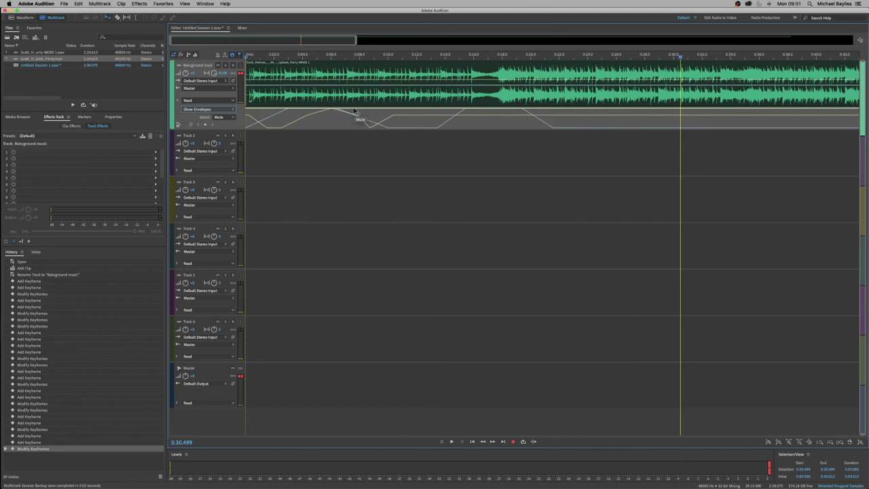
{"action": "left_click_drag", "start_coordinate": [353, 110], "coordinate": [350, 137]}
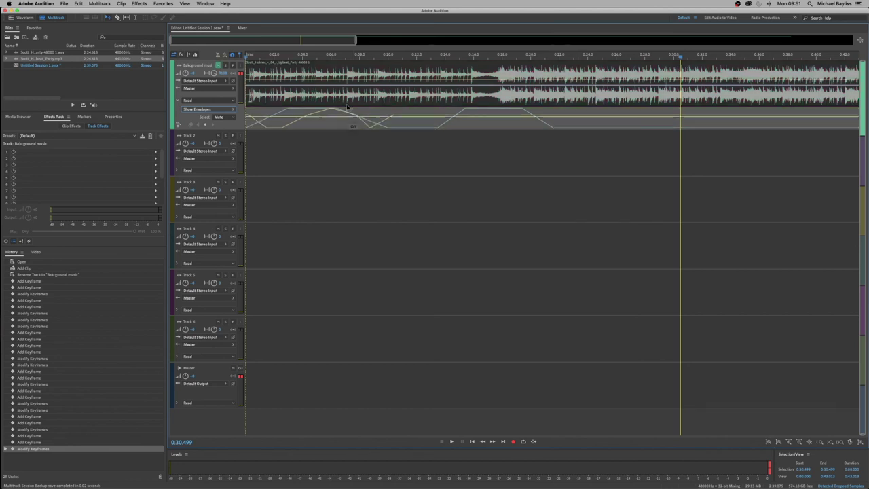
{"action": "left_click_drag", "start_coordinate": [347, 106], "coordinate": [351, 100]}
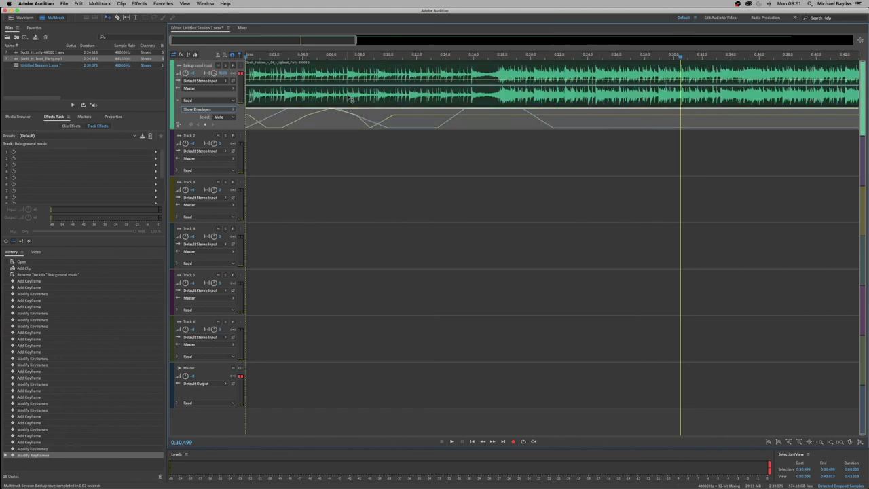
- Add mute keyframes that briefly mute the music near 15 seconds, then play from 0:10
{"action": "left_click", "coordinate": [389, 111]}
{"action": "left_click", "coordinate": [499, 110]}
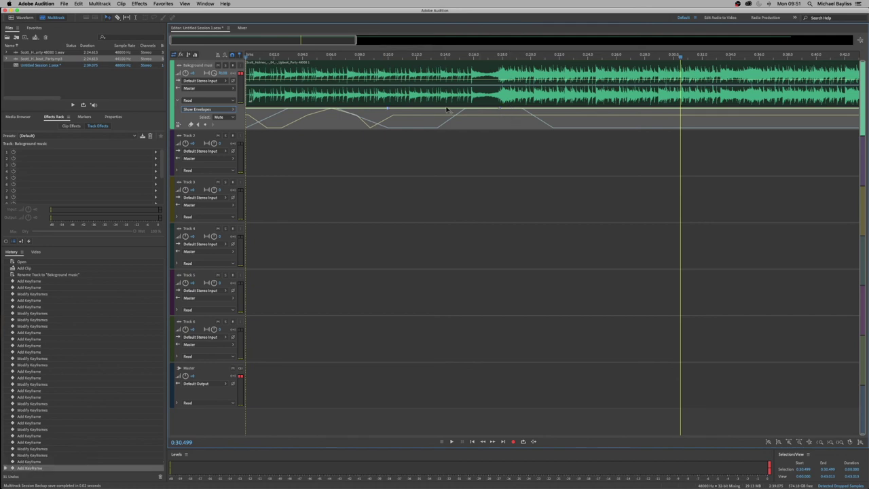
{"action": "left_click_drag", "start_coordinate": [464, 110], "coordinate": [461, 142]}
{"action": "left_click_drag", "start_coordinate": [500, 110], "coordinate": [471, 109]}
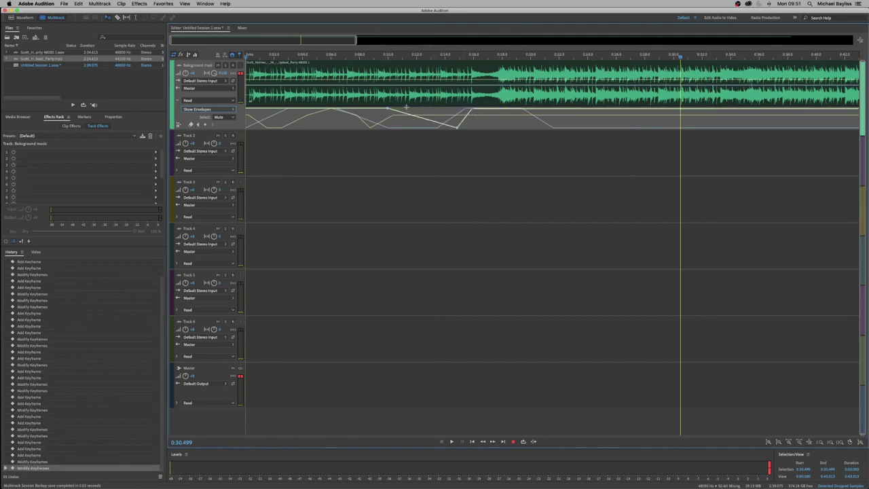
{"action": "left_click", "coordinate": [385, 60]}
{"action": "key", "text": "space"}
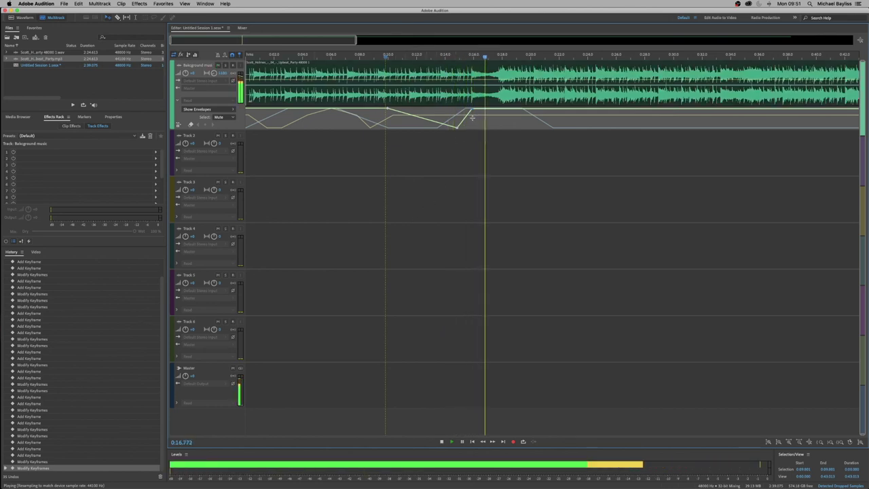
{"action": "key", "text": "space"}
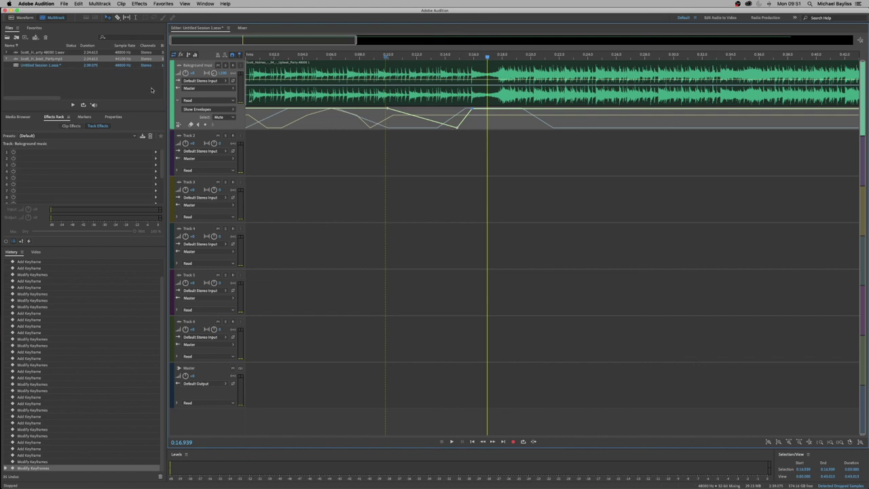
- Open the Show Envelopes list on the Background music track header
{"action": "left_click", "coordinate": [196, 109]}
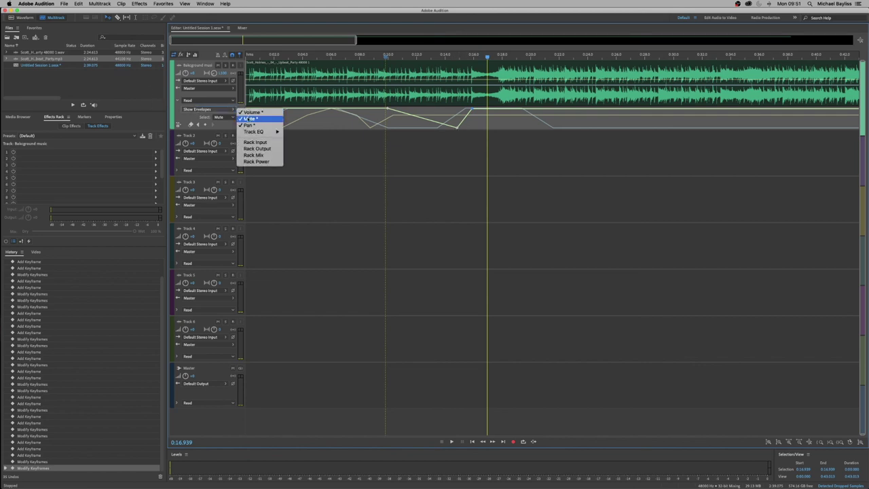